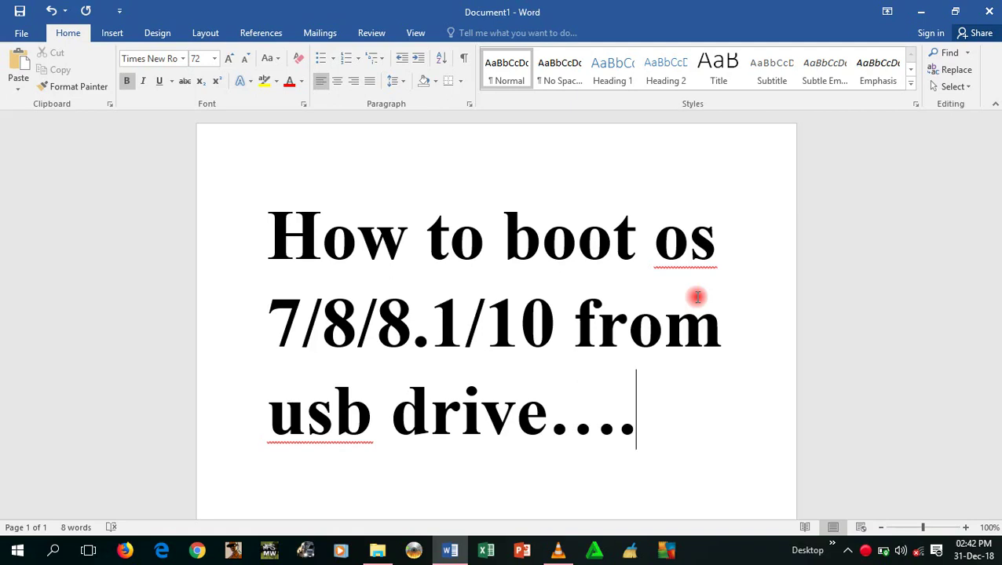
# Close the Word document without saving it and open This PC from the desktop
pyautogui.click(987, 9)
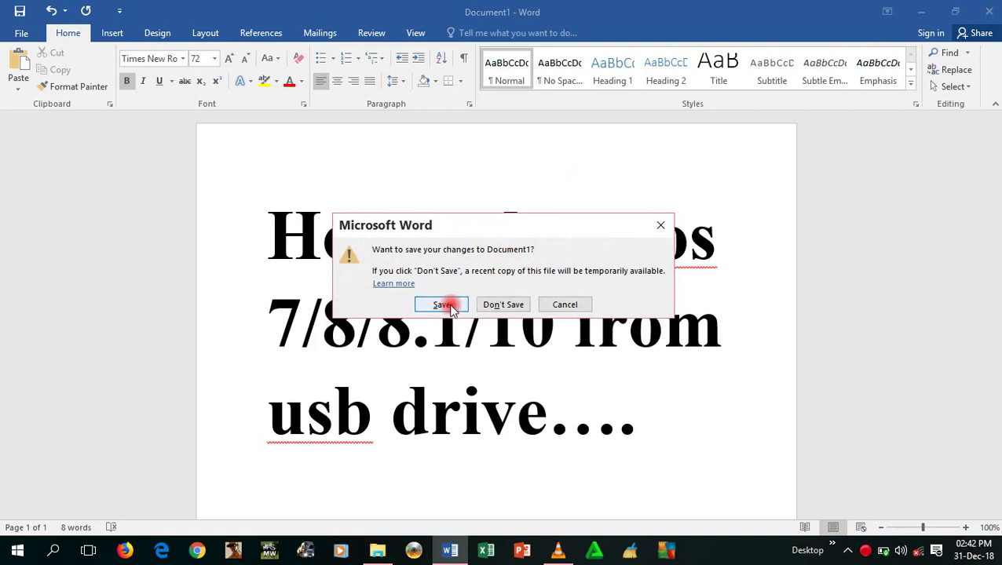
pyautogui.click(487, 305)
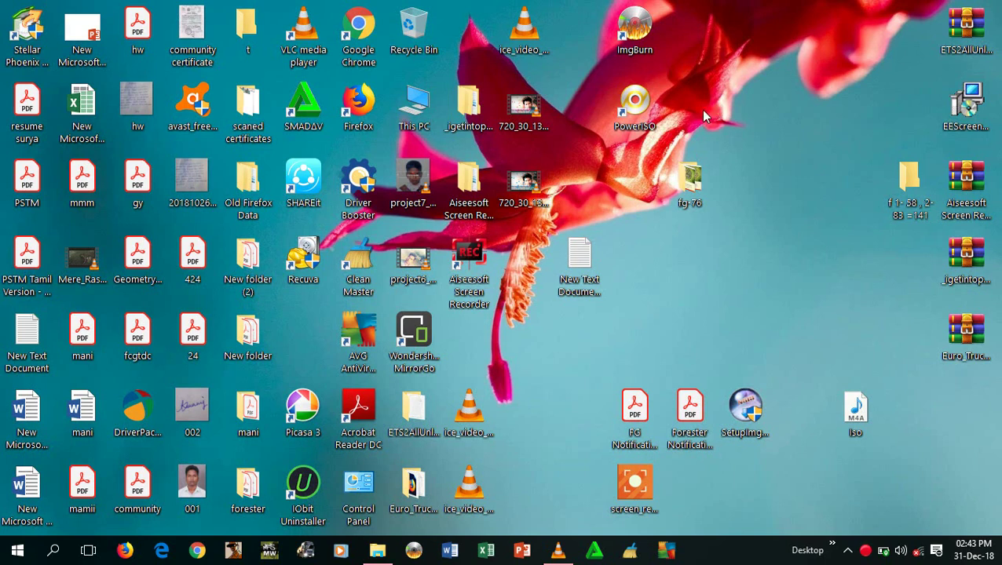
pyautogui.doubleClick(428, 100)
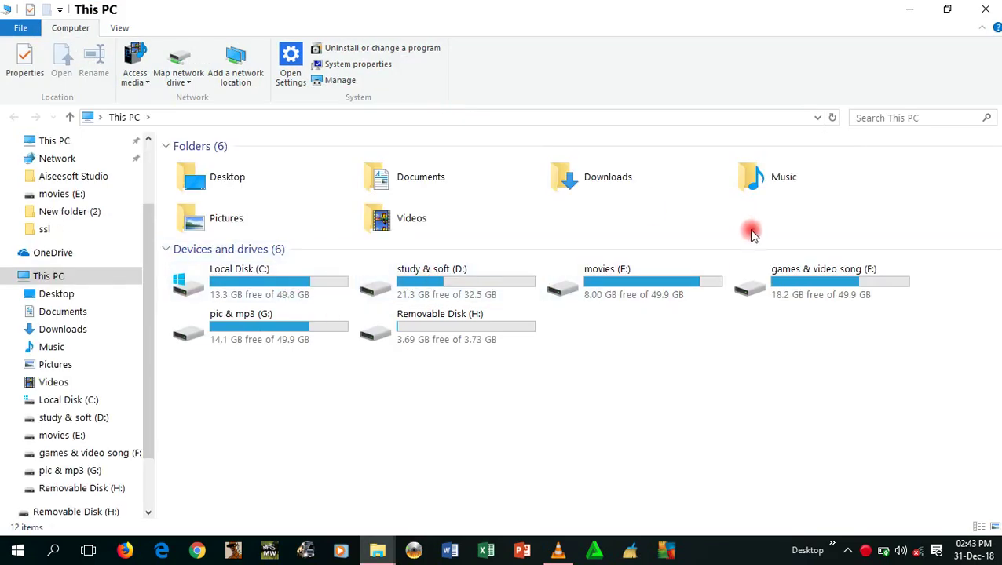
# Locate the os 8.1 disc image in the os 8.1 folder on the games & video song (F:) drive
pyautogui.click(788, 273)
pyautogui.doubleClick(788, 272)
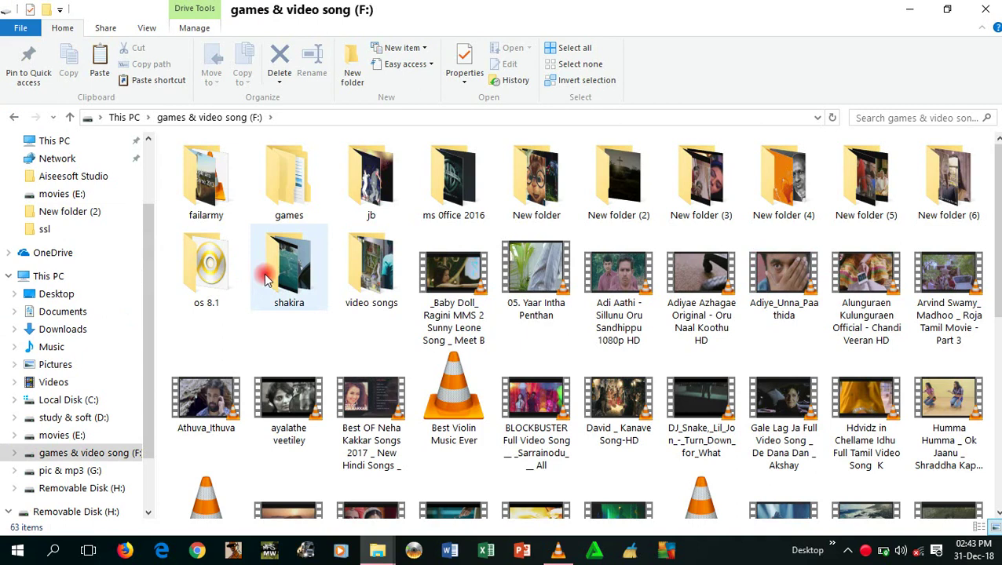
pyautogui.doubleClick(227, 275)
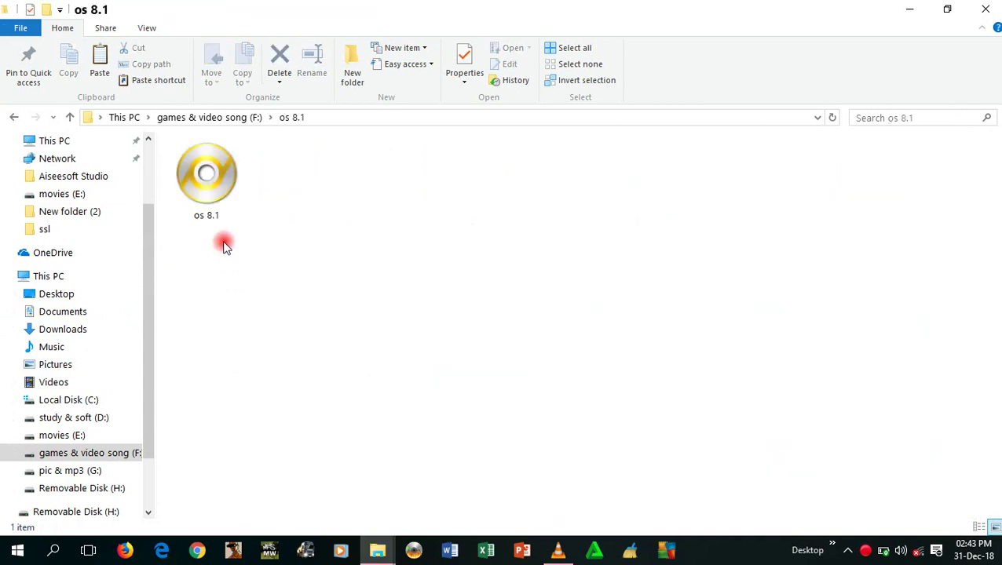
pyautogui.click(219, 223)
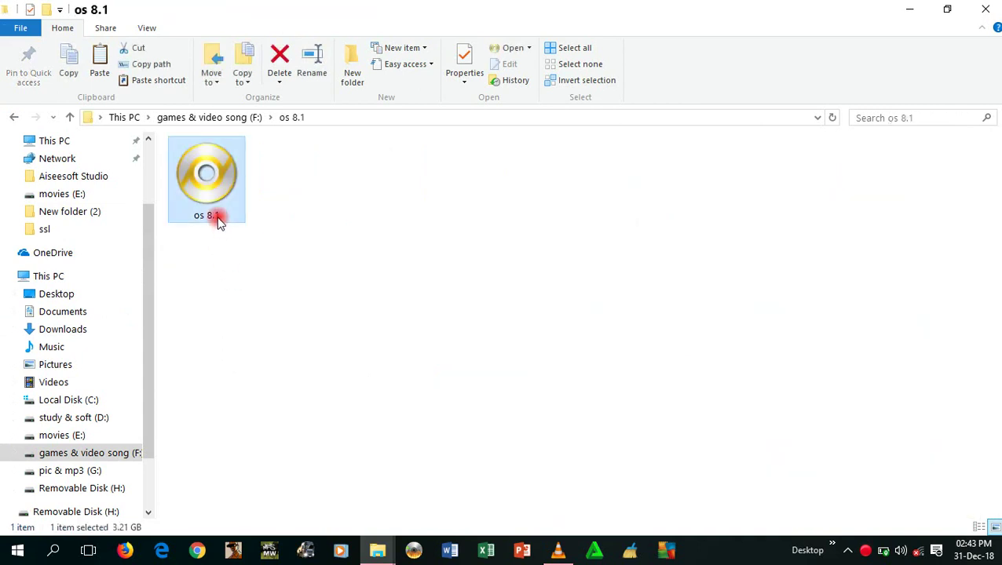
pyautogui.click(95, 274)
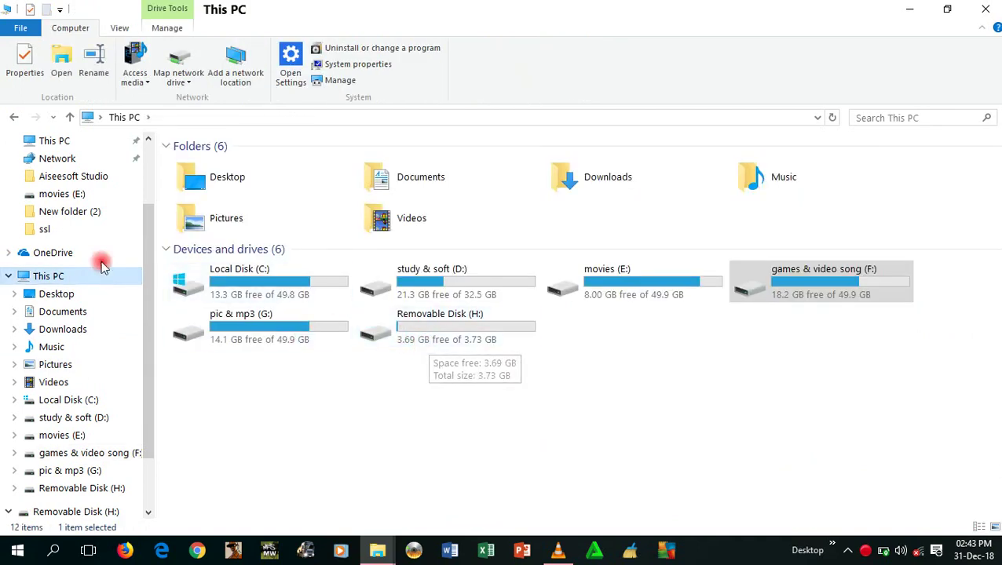
pyautogui.click(13, 117)
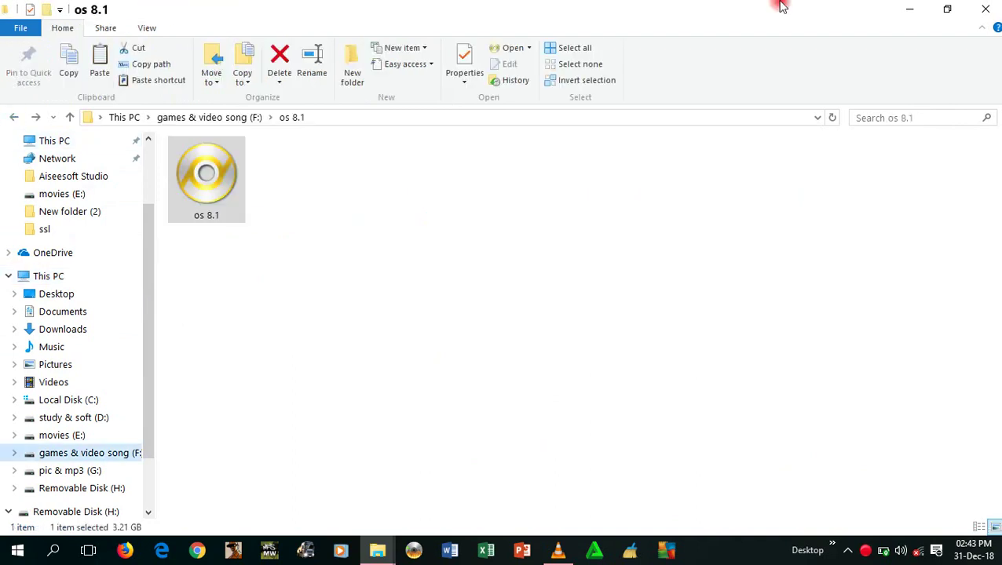
pyautogui.click(904, 8)
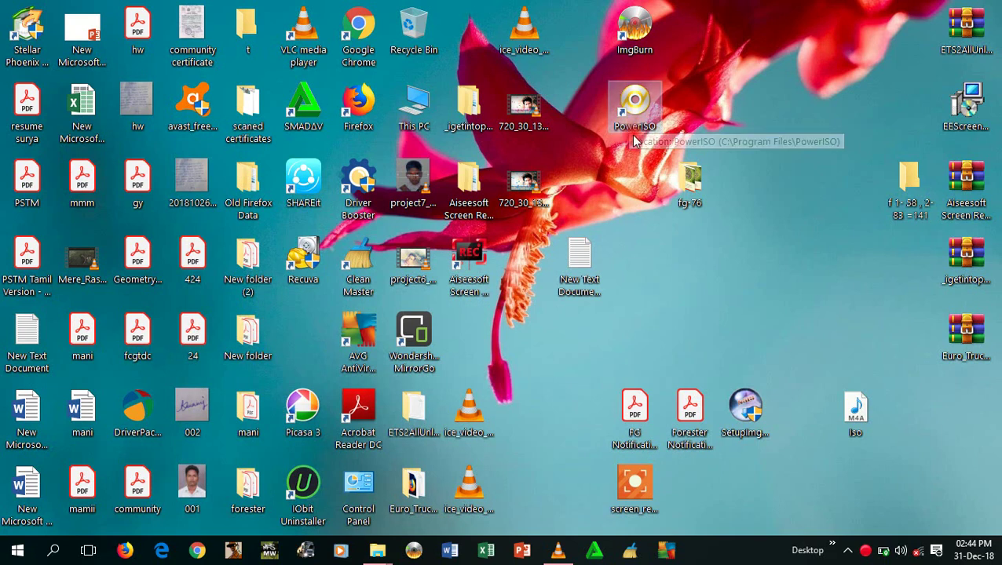
# Move the PowerISO shortcut to a free spot at the desktop's upper edge and launch PowerISO
pyautogui.moveTo(638, 118); pyautogui.dragTo(746, 84)
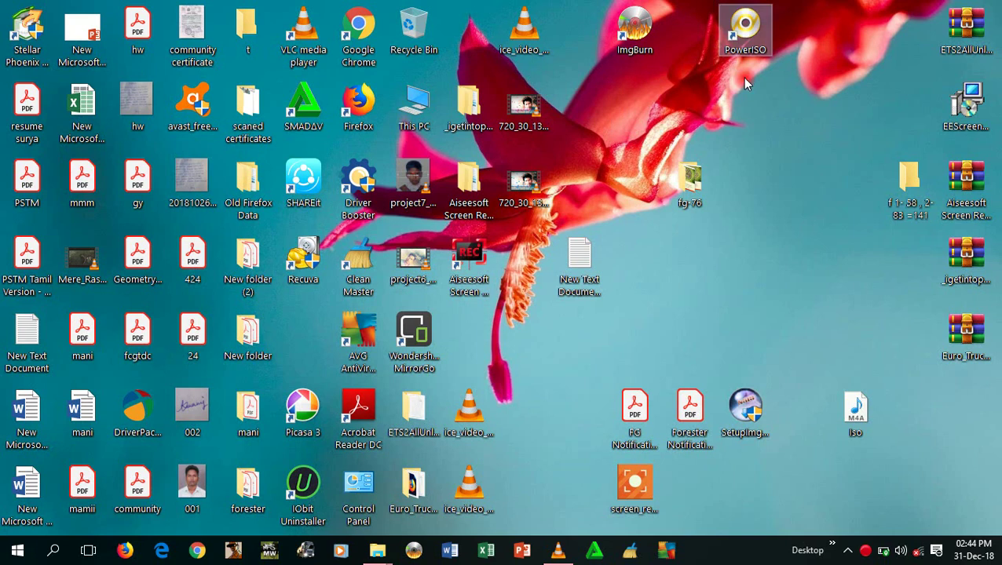
pyautogui.doubleClick(743, 42)
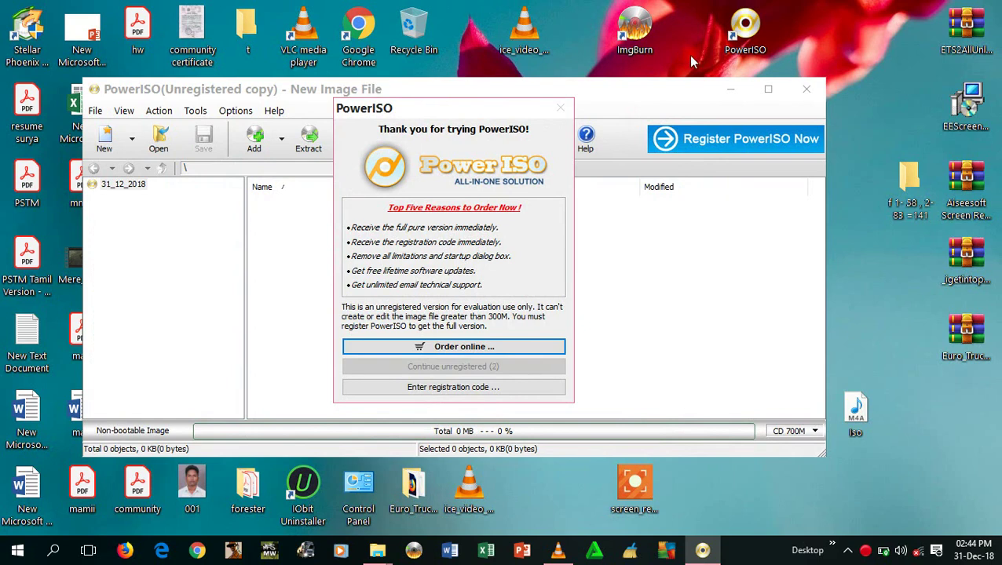
pyautogui.click(744, 31)
# Switch to the File Explorer window showing movies (E:) and display the drives of This PC
pyautogui.click(377, 550)
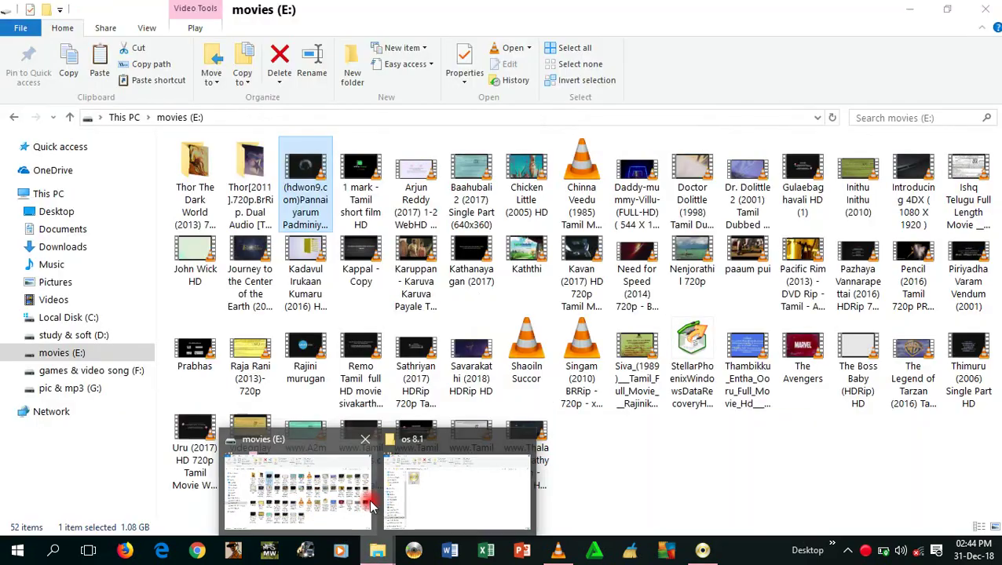
pyautogui.click(351, 511)
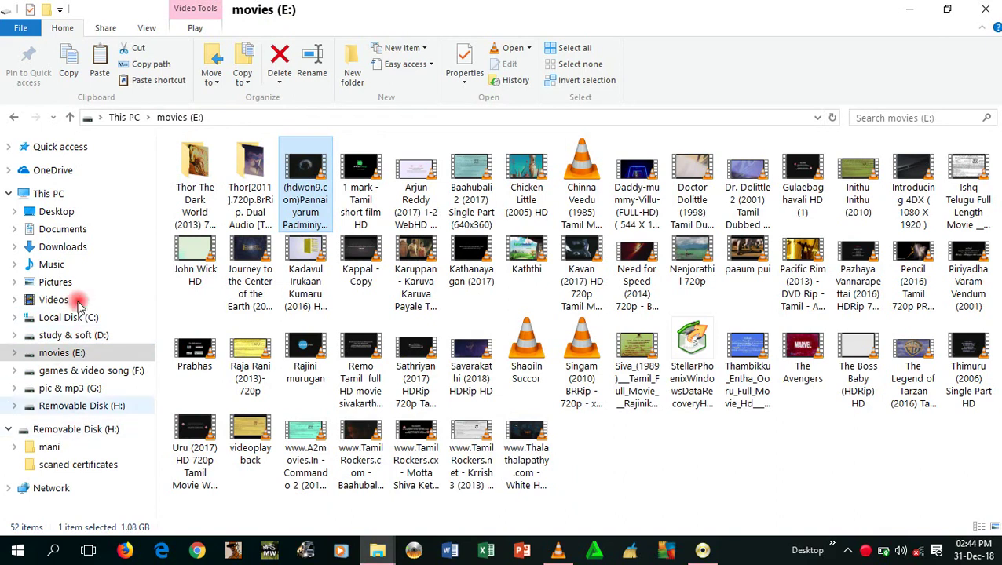
pyautogui.click(20, 194)
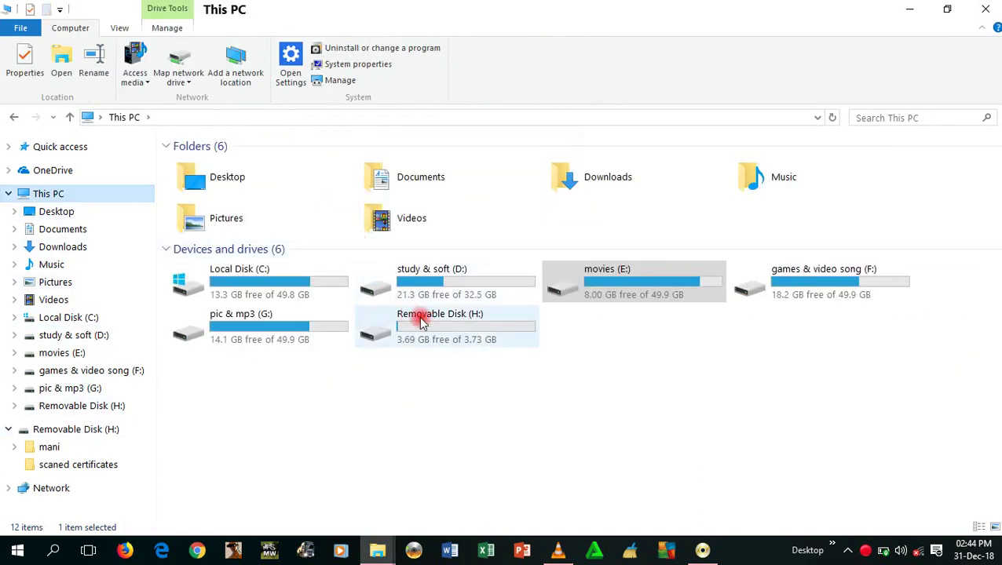
pyautogui.click(420, 321)
pyautogui.rightClick(422, 322)
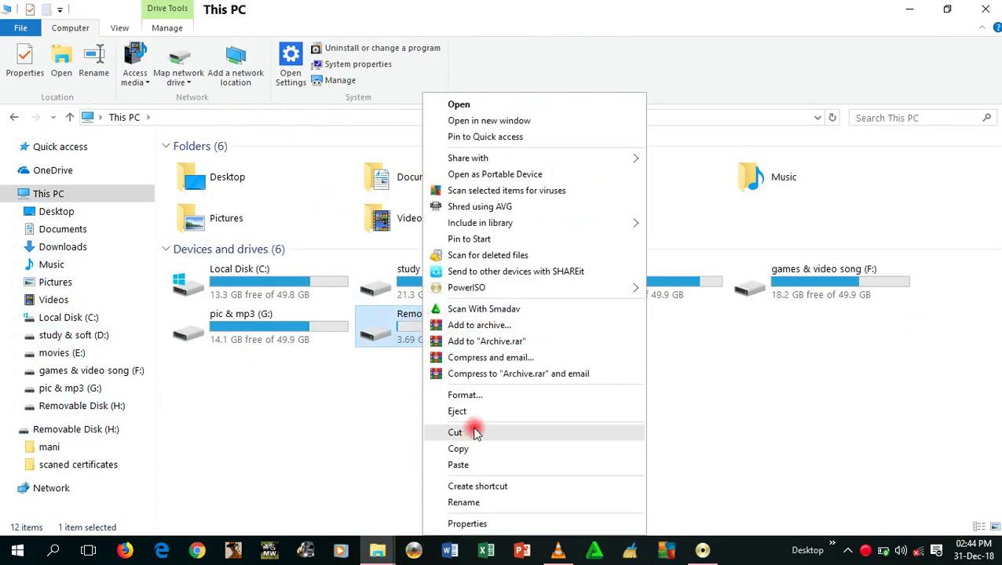
pyautogui.click(493, 403)
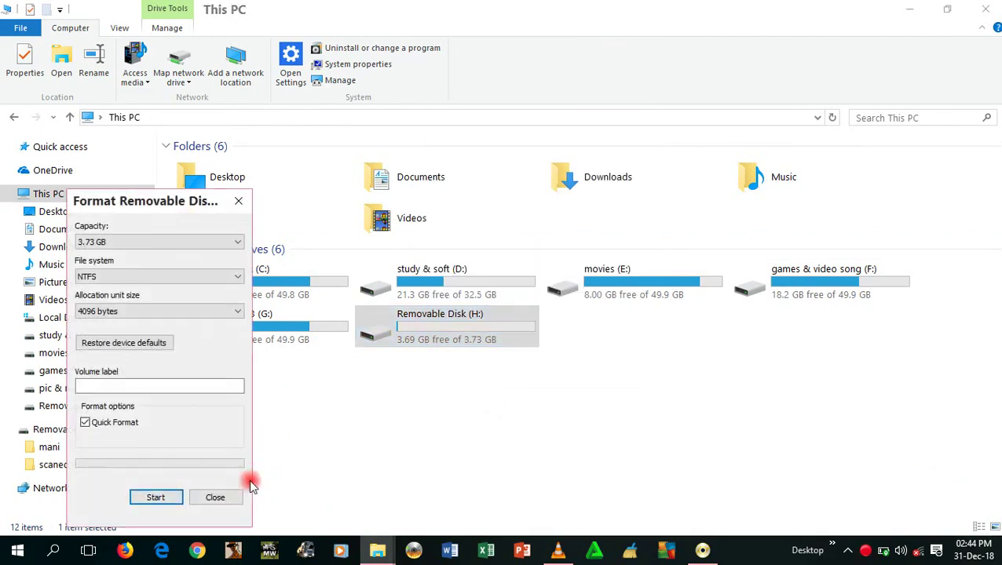
pyautogui.click(231, 498)
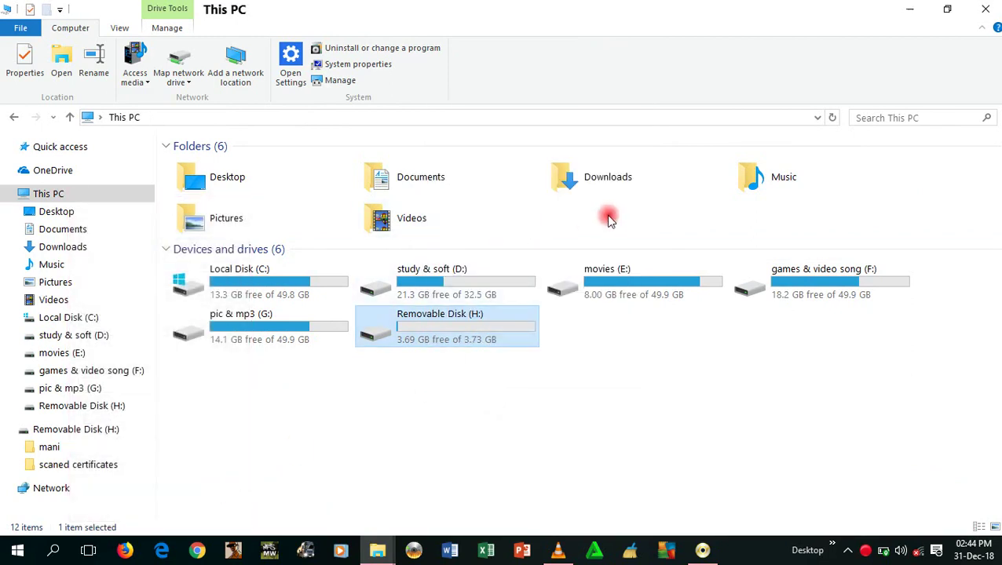
# Quick-format Removable Disk (H:) as NTFS with a 4096-byte allocation unit, and minimize File Explorer
pyautogui.rightClick(492, 314)
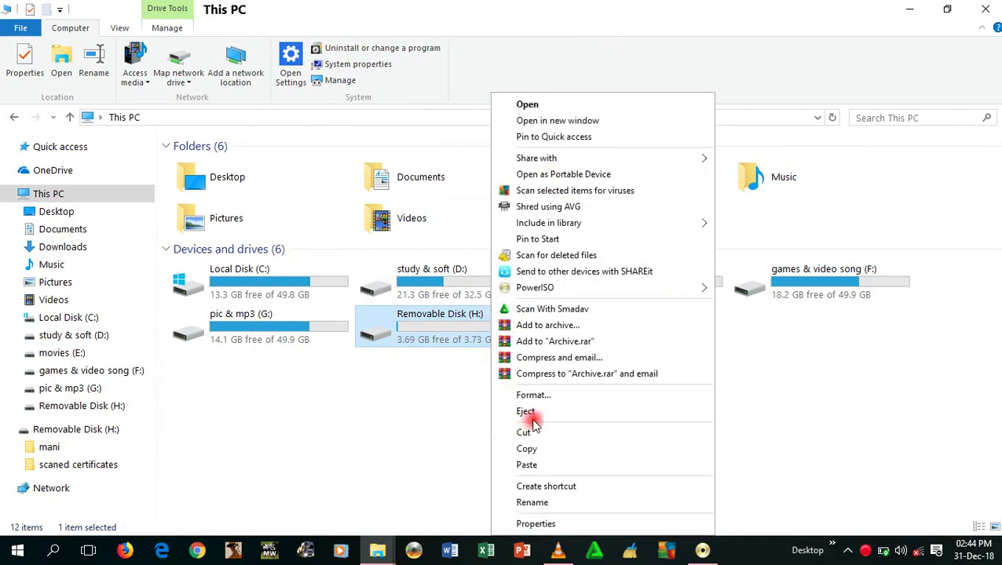
pyautogui.click(527, 395)
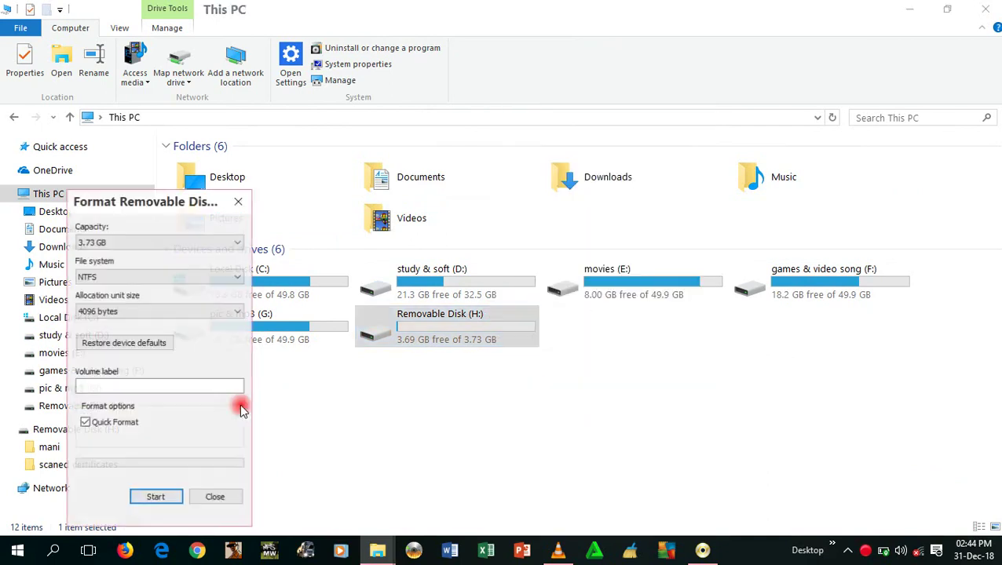
pyautogui.click(178, 495)
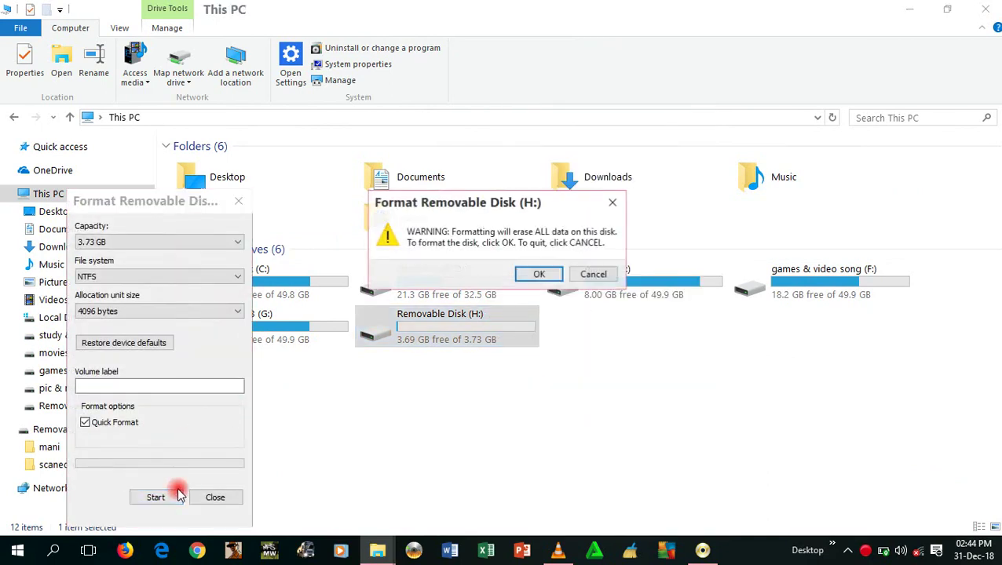
pyautogui.click(538, 274)
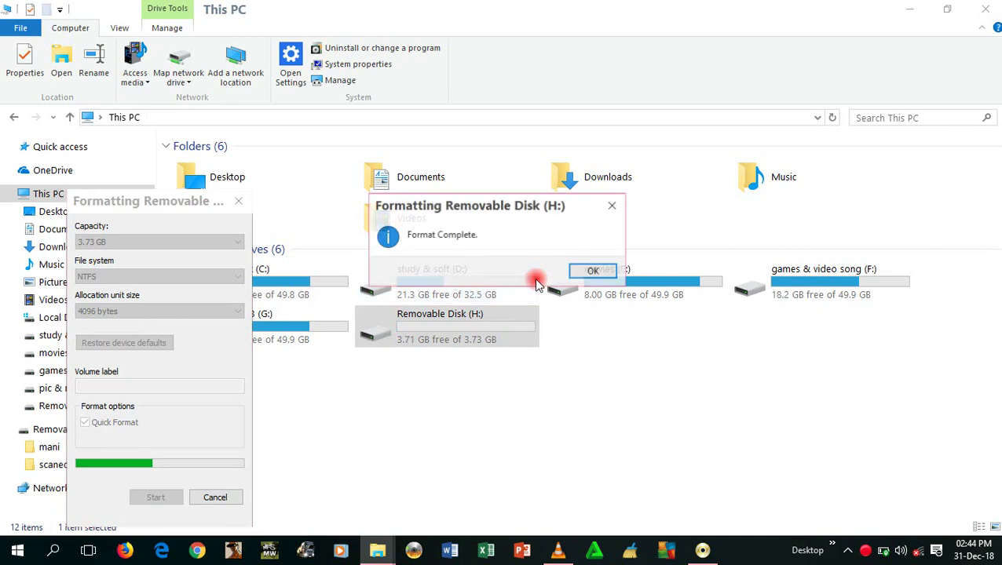
pyautogui.click(601, 271)
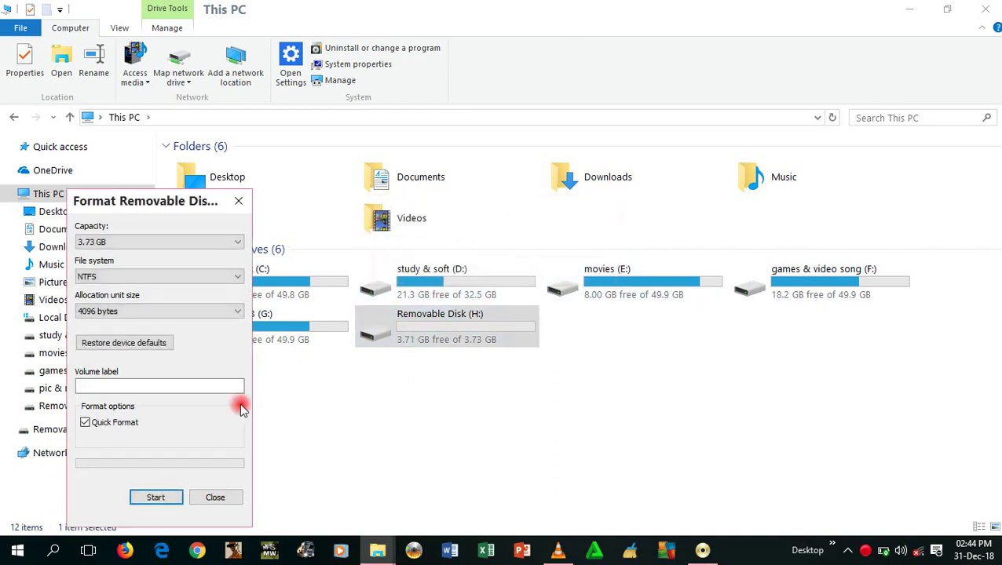
pyautogui.click(219, 497)
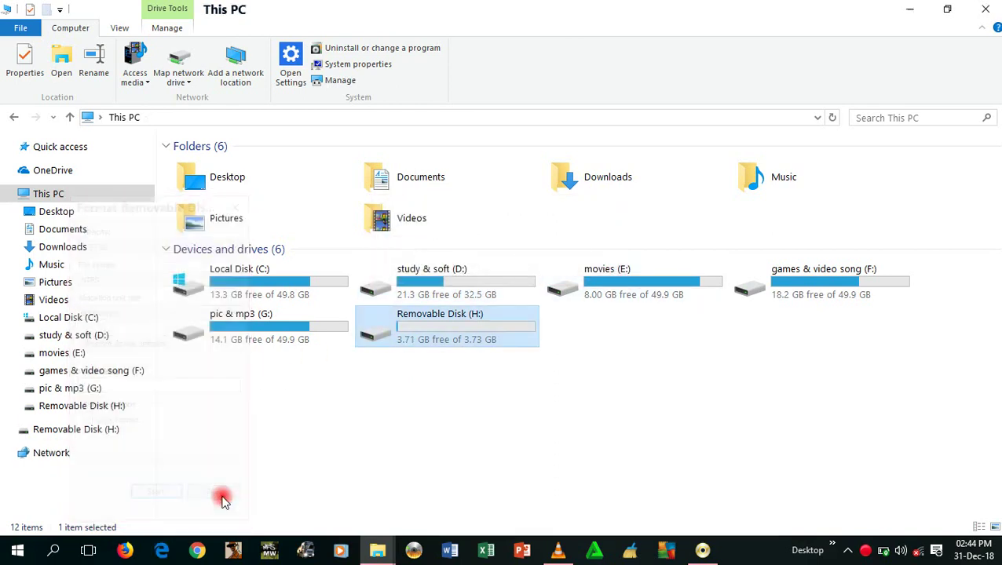
pyautogui.click(909, 9)
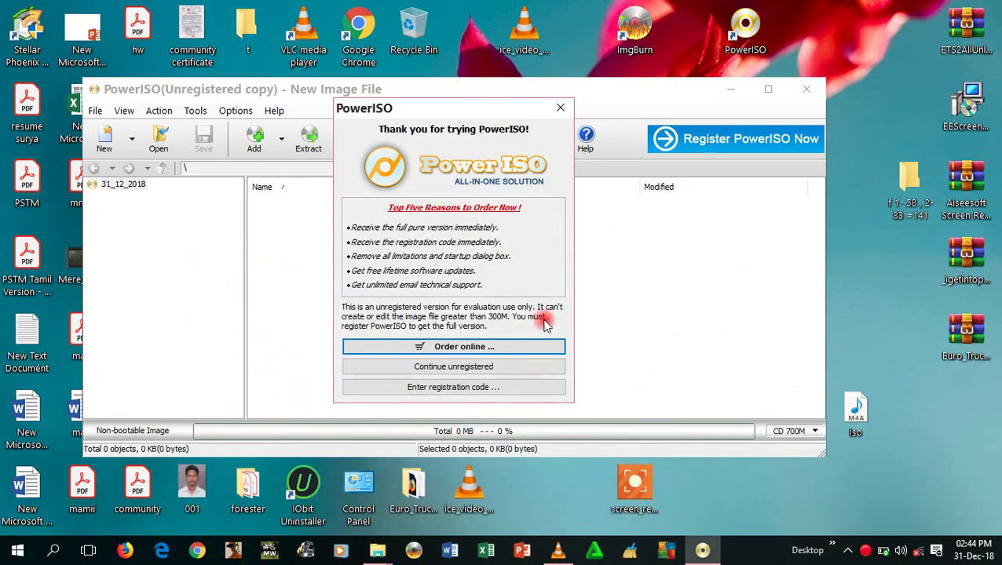
# Continue PowerISO unregistered and open the Create bootable USB drive tool with administrator rights
pyautogui.click(527, 371)
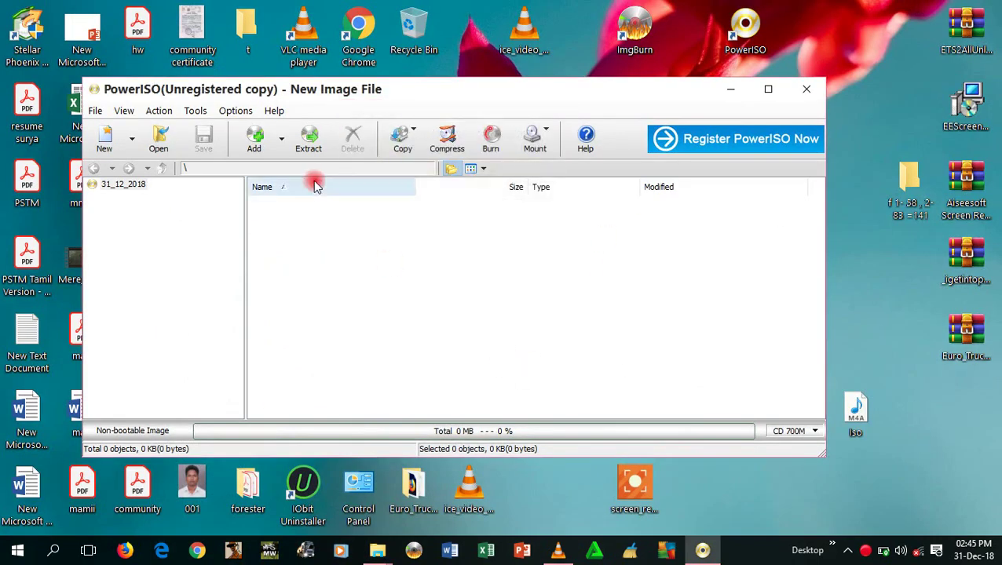
pyautogui.click(196, 111)
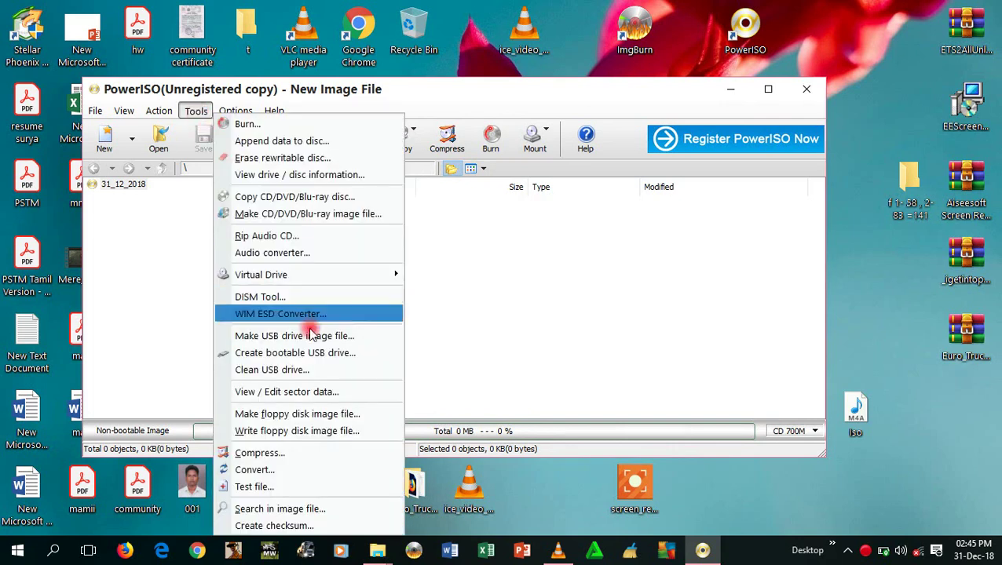
pyautogui.click(340, 353)
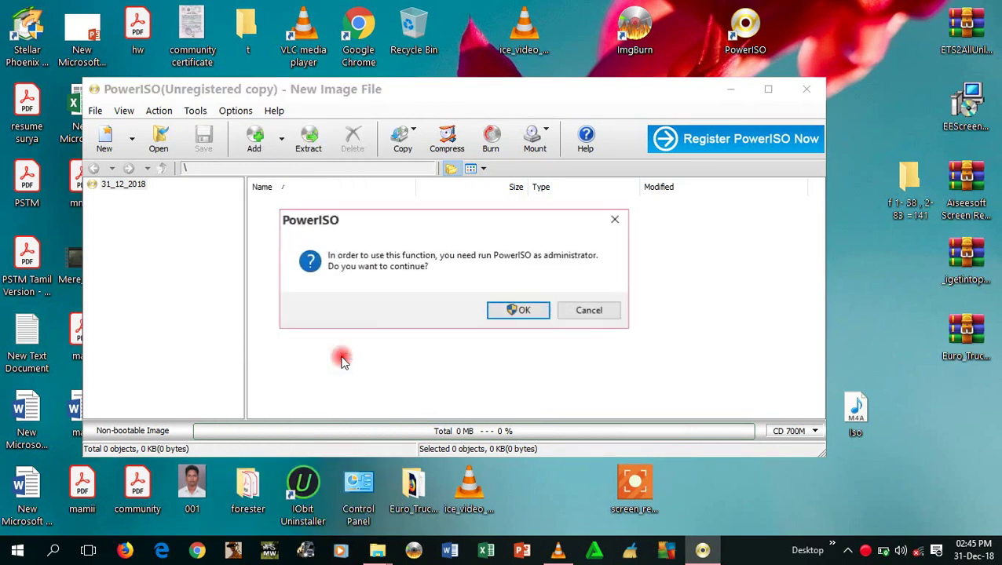
pyautogui.click(521, 311)
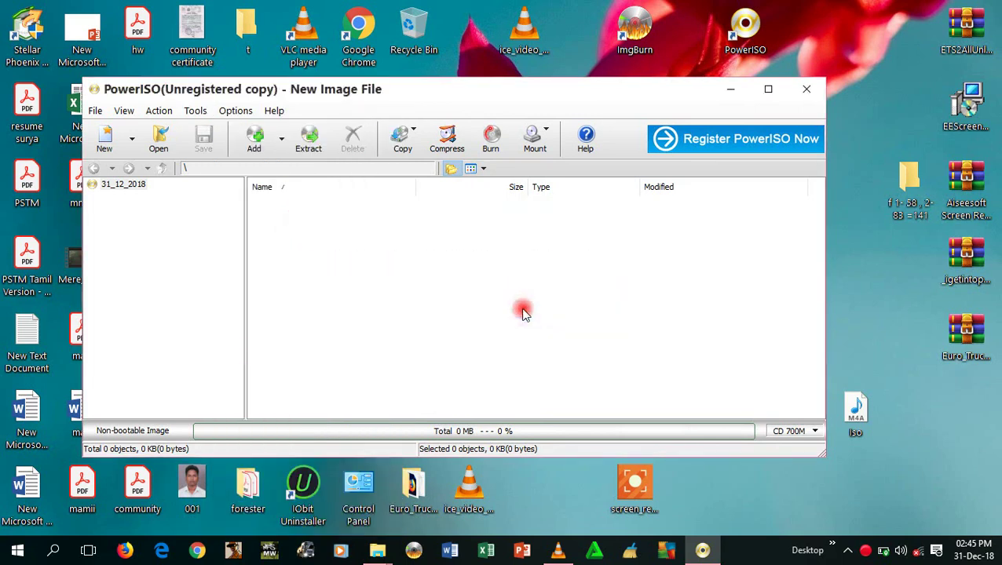
pyautogui.click(557, 307)
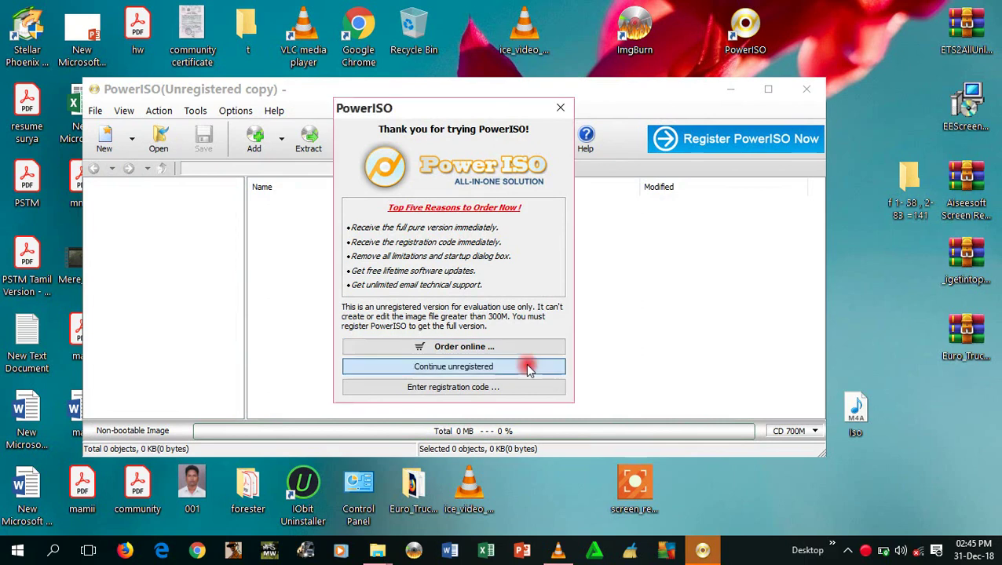
pyautogui.click(527, 367)
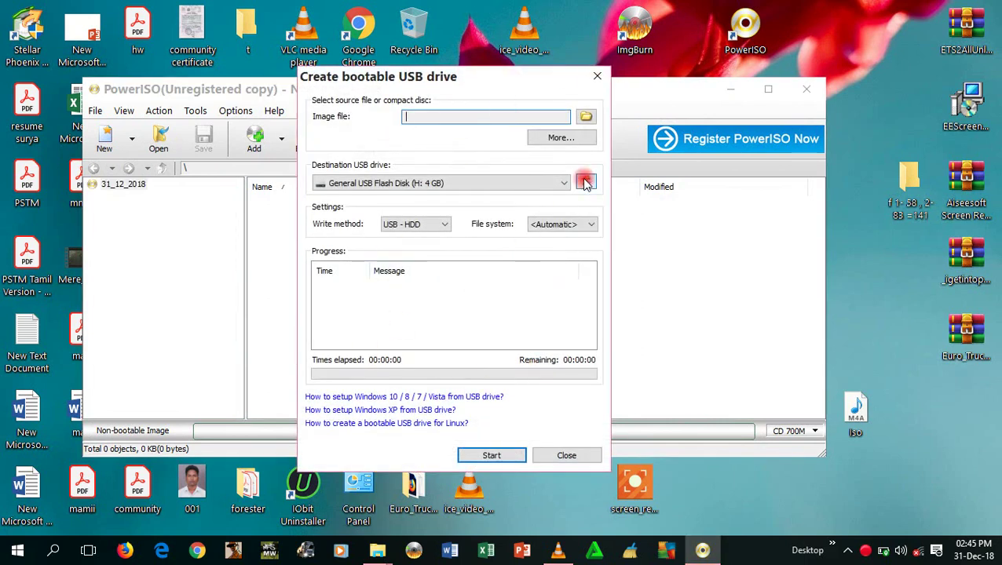
# Load the os 8.1 disc image from the os 8.1 folder on games & video song (F:) as the source image file
pyautogui.click(586, 120)
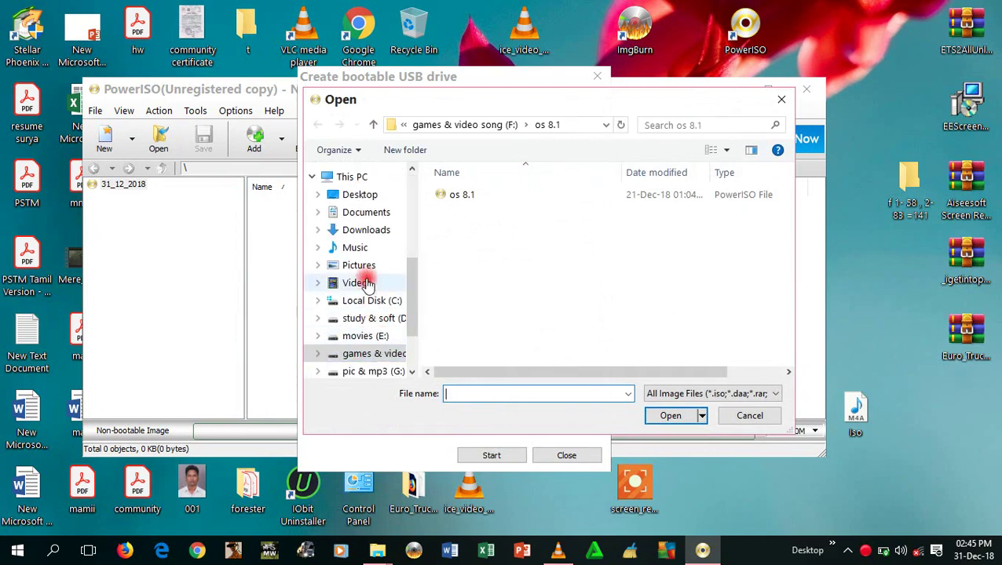
pyautogui.click(466, 197)
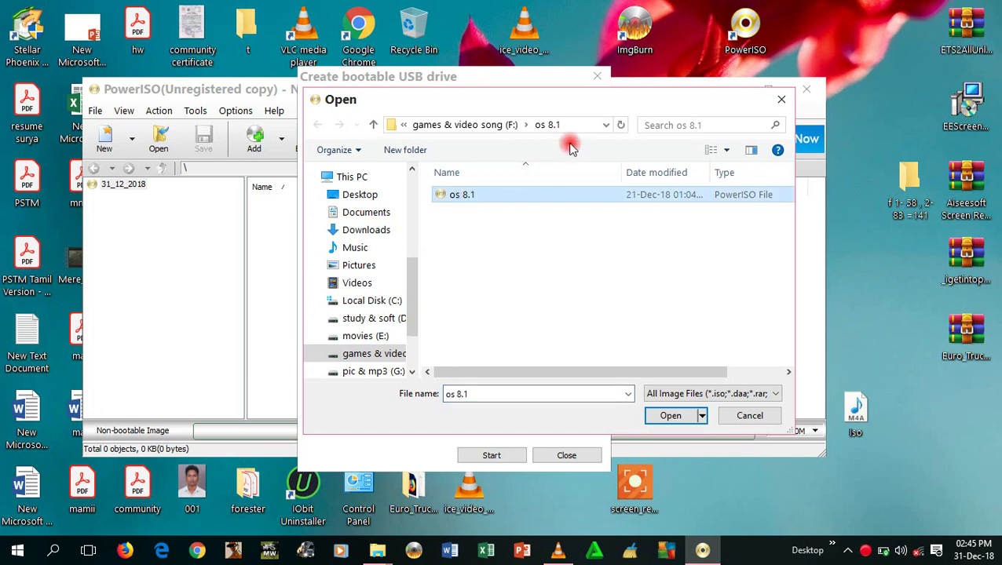
pyautogui.click(367, 355)
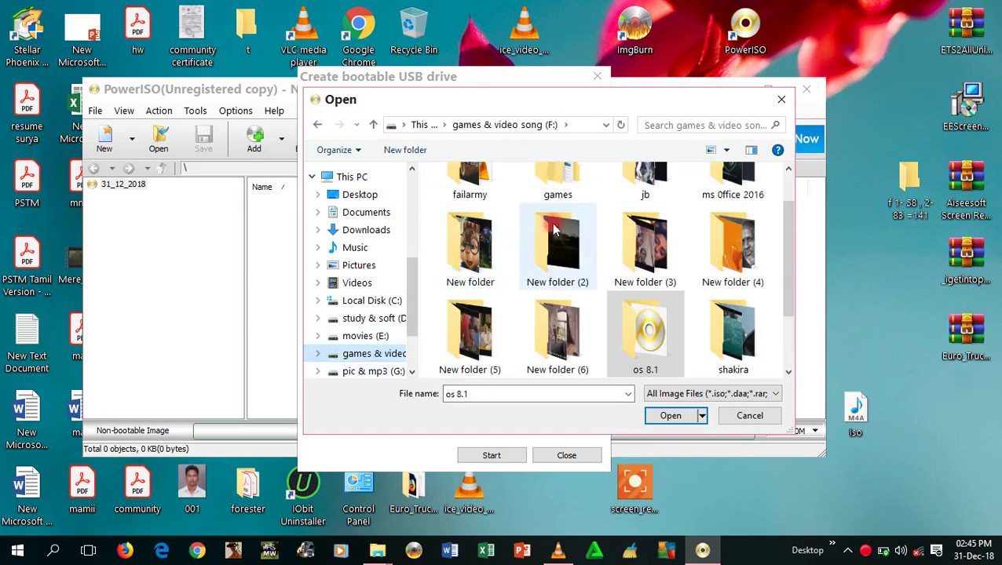
pyautogui.doubleClick(641, 322)
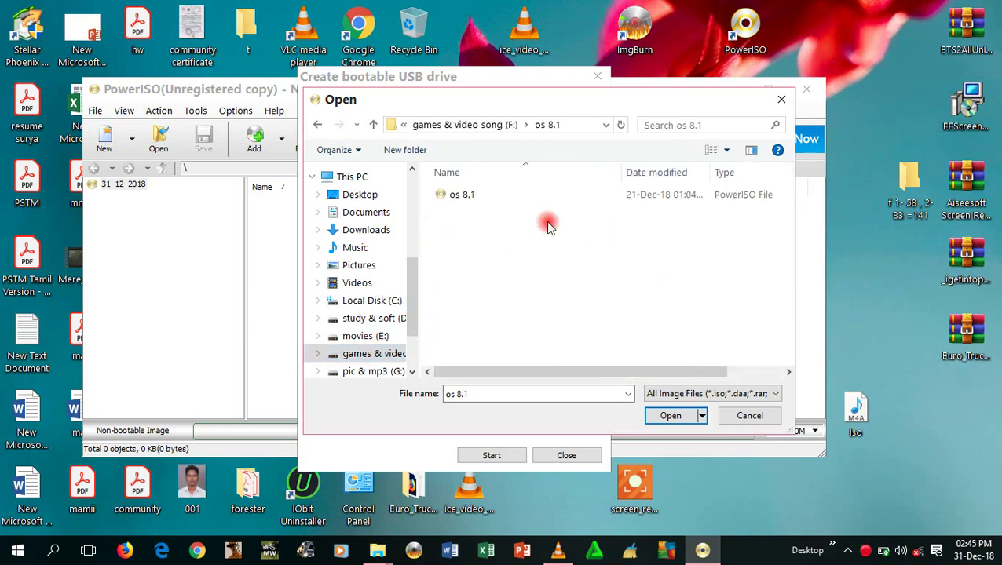
pyautogui.click(536, 195)
pyautogui.click(537, 195)
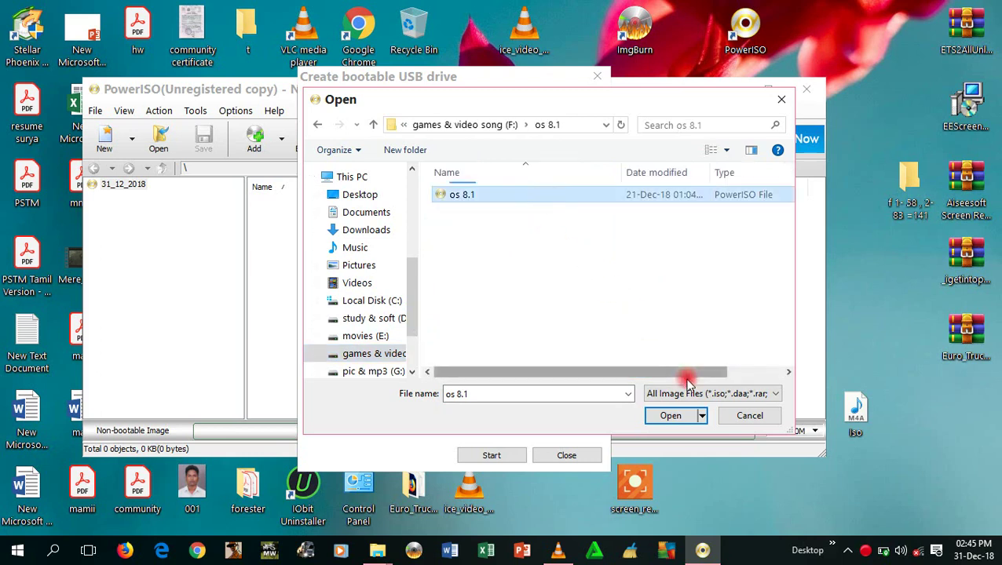
pyautogui.click(684, 420)
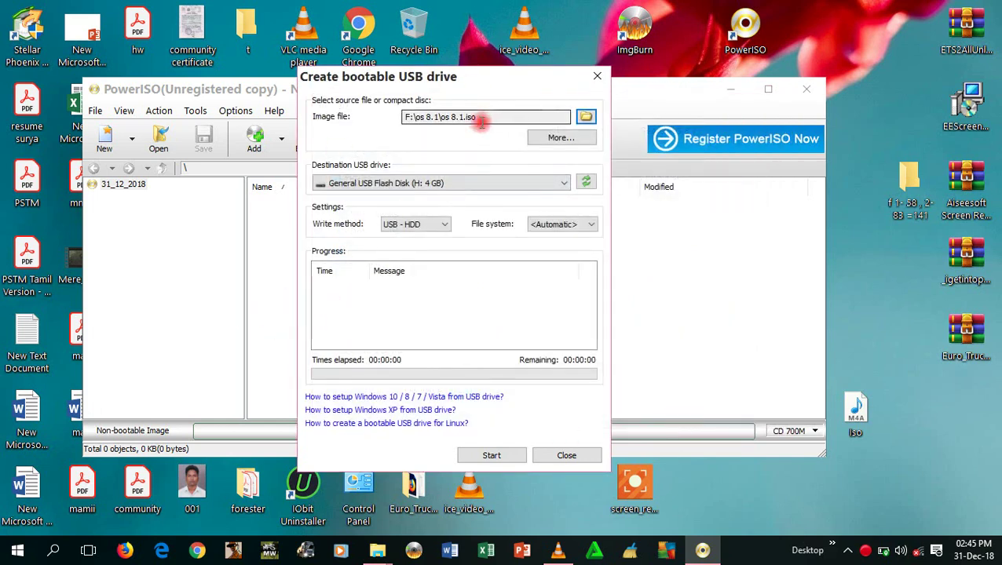
pyautogui.moveTo(487, 117); pyautogui.dragTo(477, 138)
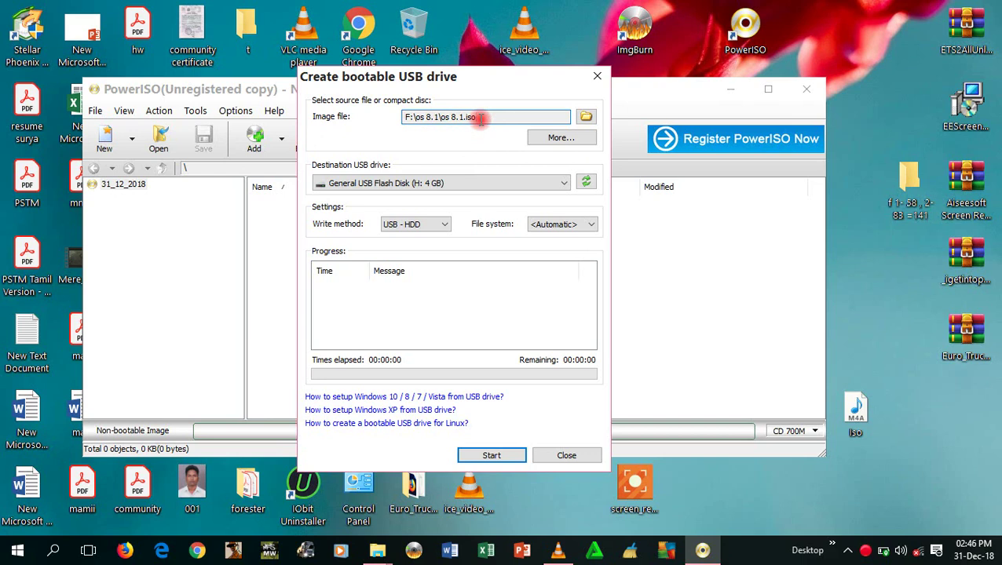
# Choose the <Automatic> file system, the USB-HDD write method and General USB Flash Disk (H: 4 GB) as the destination drive
pyautogui.click(541, 227)
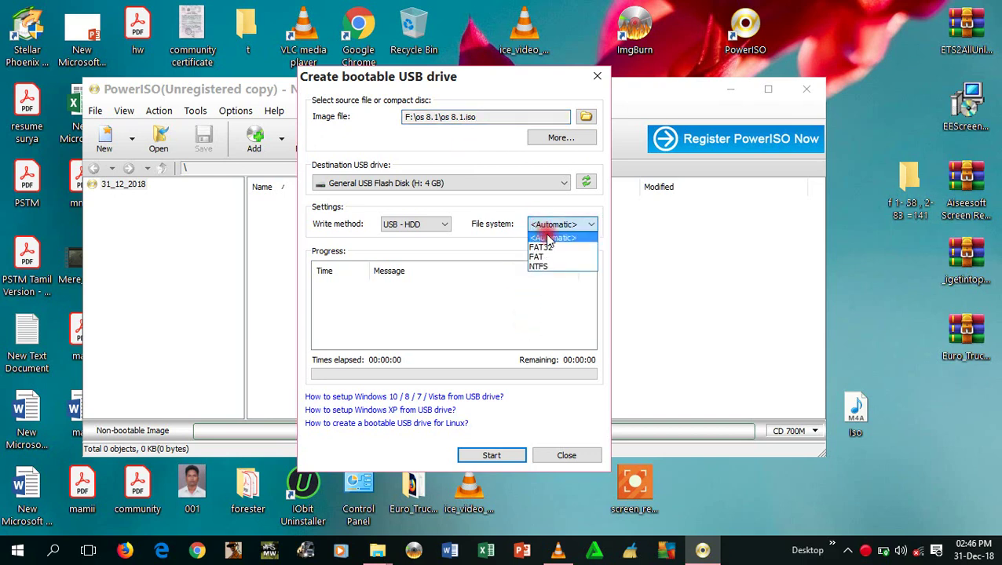
pyautogui.click(552, 237)
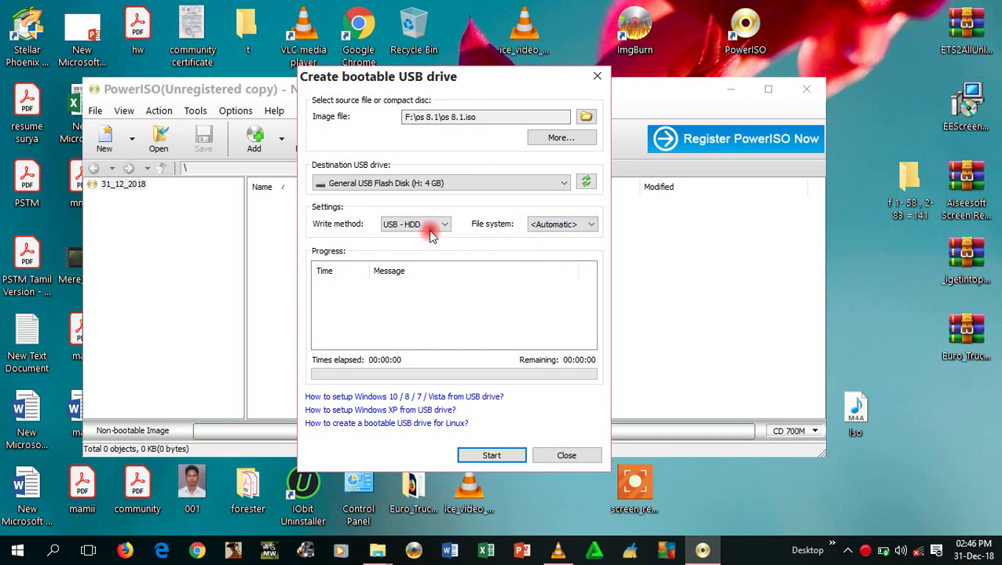
pyautogui.click(429, 232)
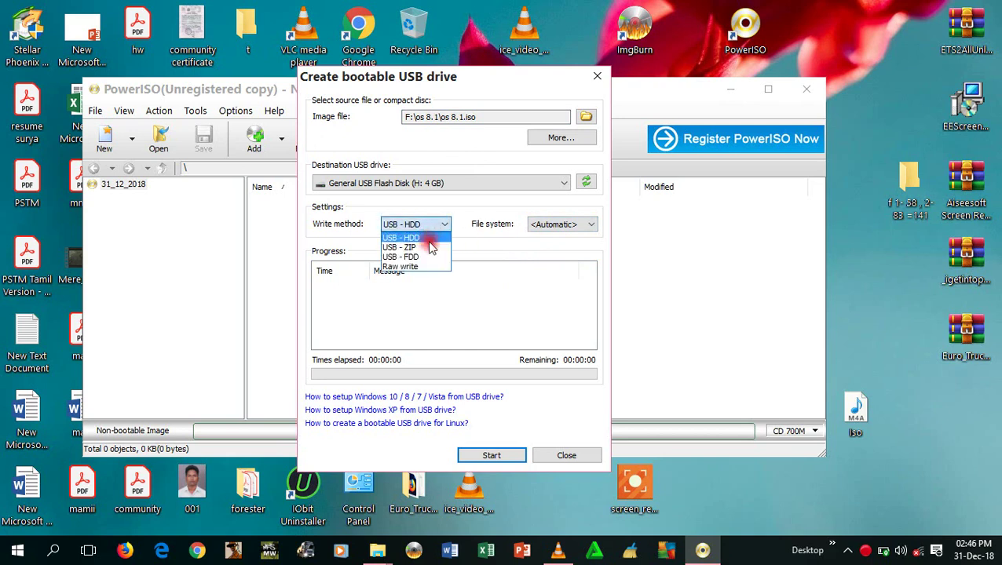
pyautogui.click(430, 234)
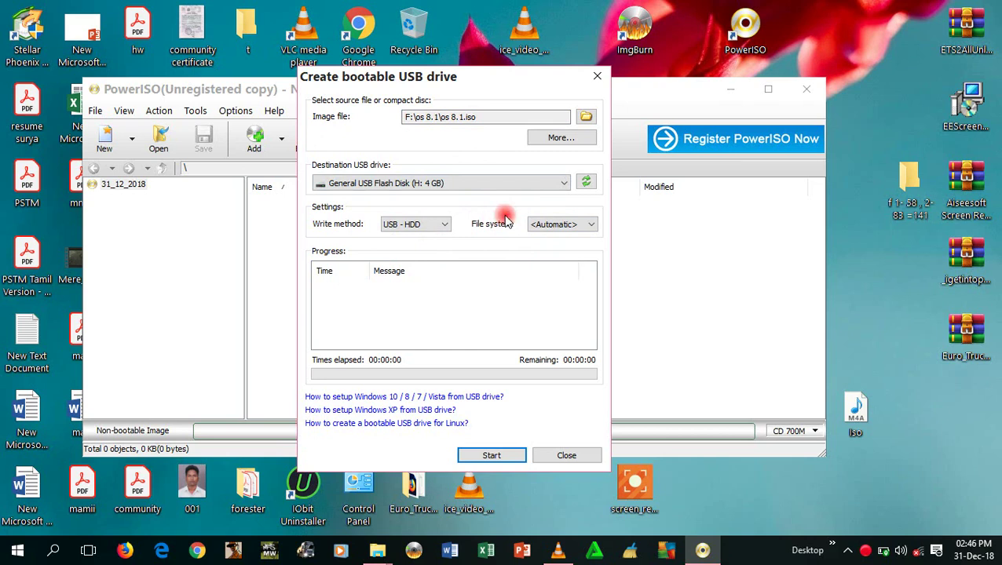
pyautogui.click(547, 183)
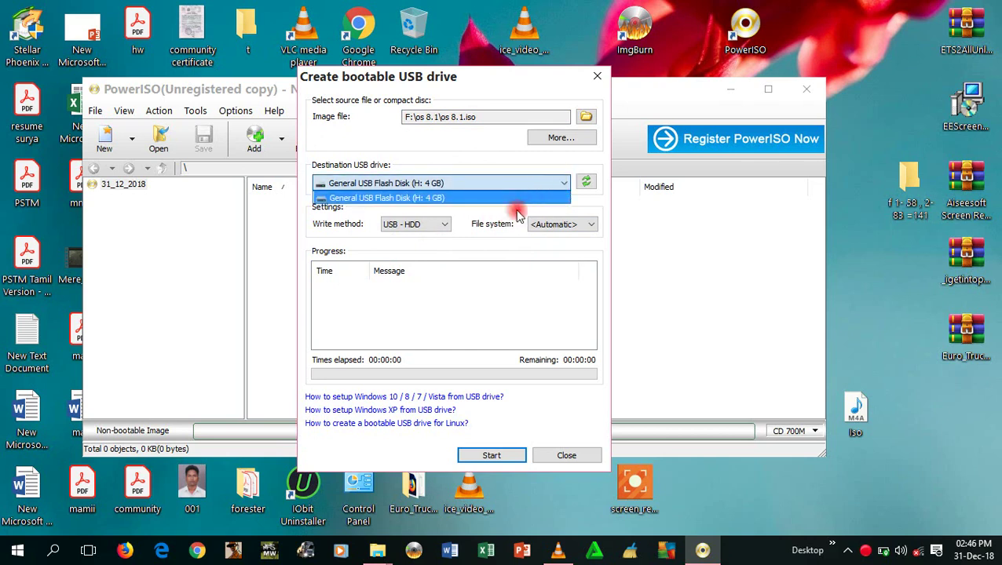
pyautogui.click(527, 198)
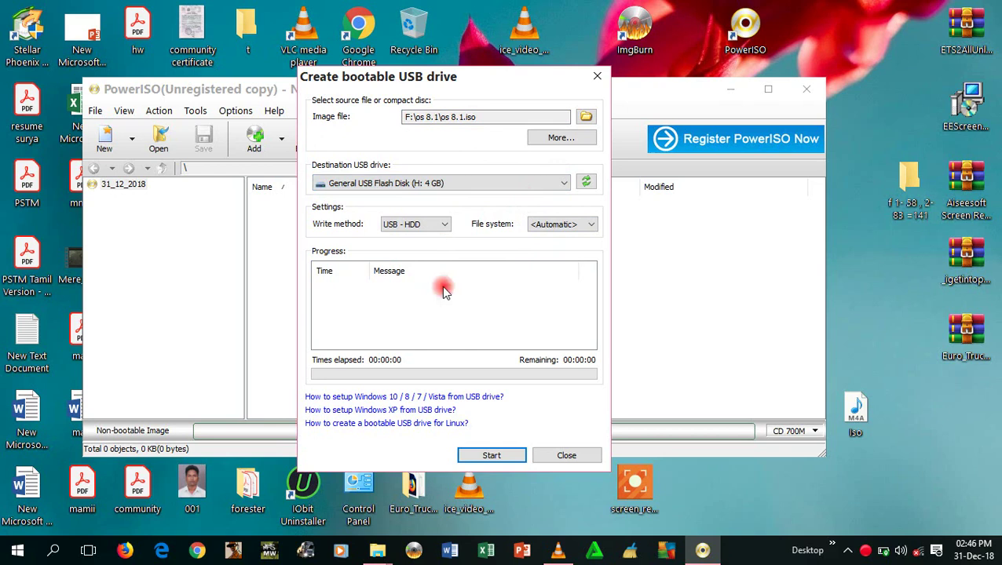
pyautogui.click(469, 461)
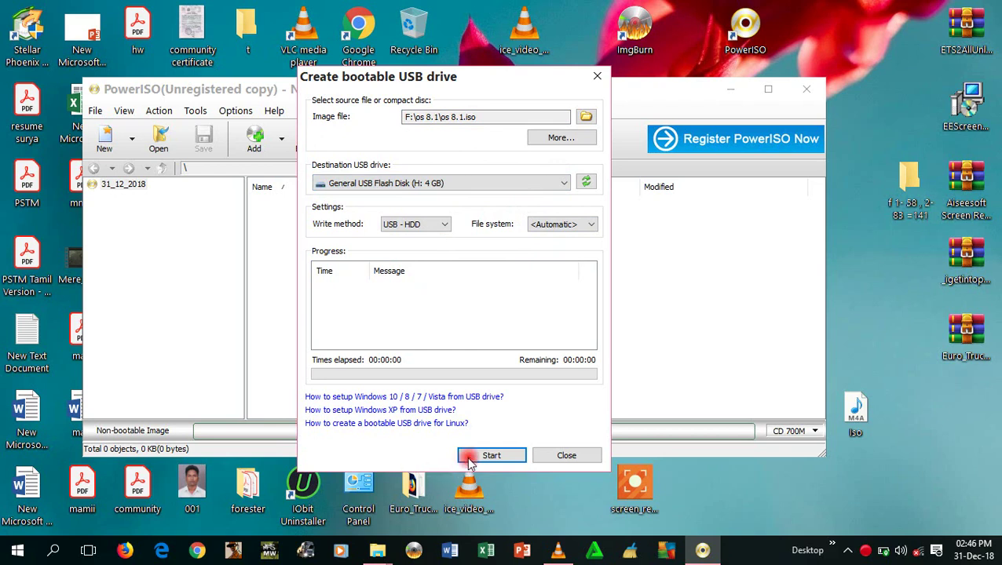
pyautogui.click(469, 289)
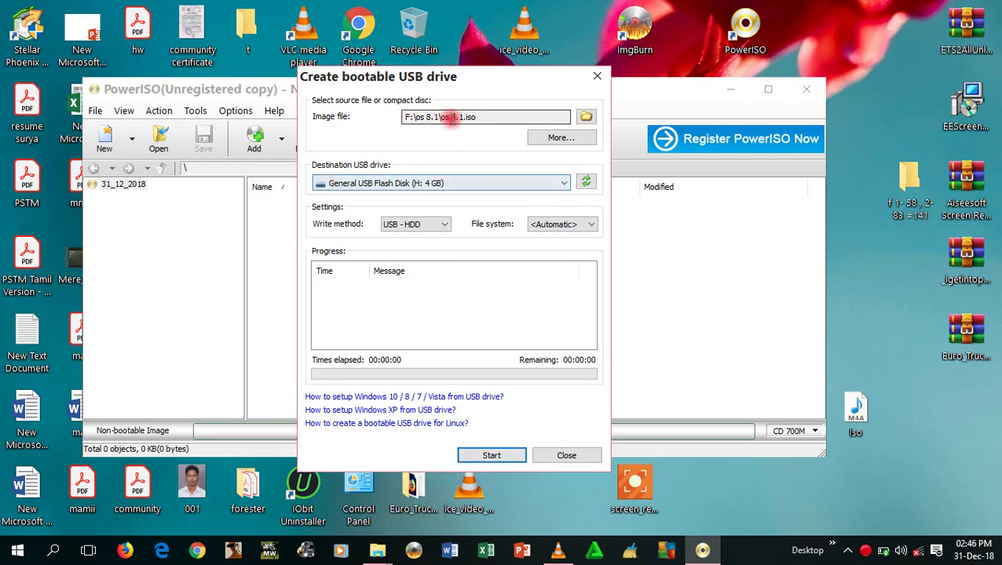
pyautogui.click(475, 117)
pyautogui.moveTo(475, 117); pyautogui.dragTo(388, 120)
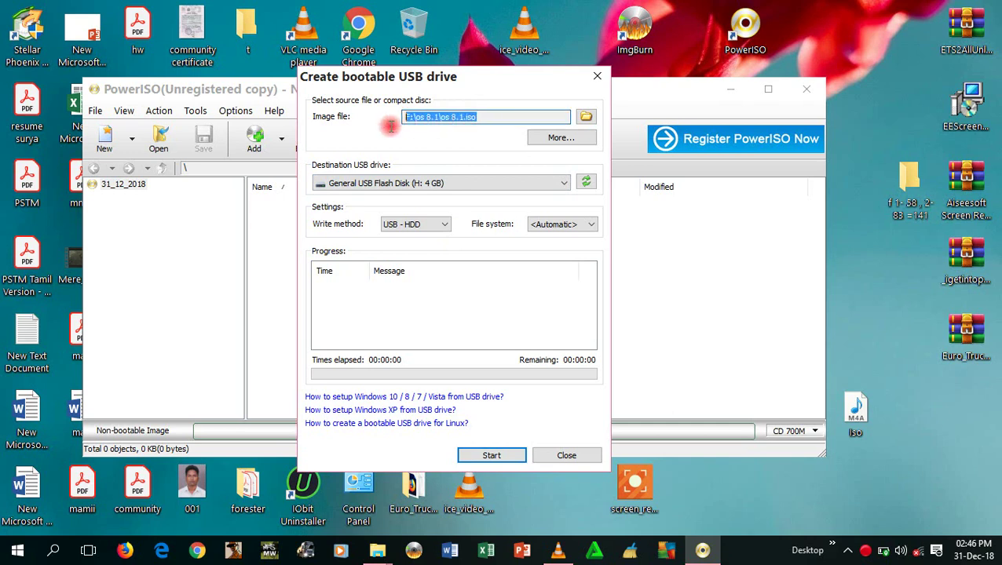
pyautogui.click(481, 115)
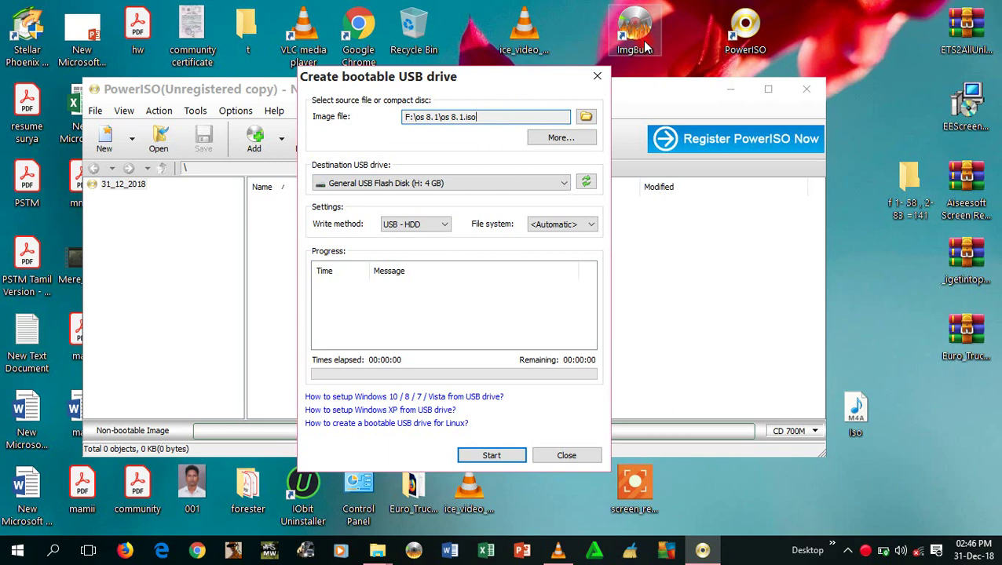
# Close the Create bootable USB drive dialog and PowerISO, and refresh the desktop
pyautogui.click(597, 76)
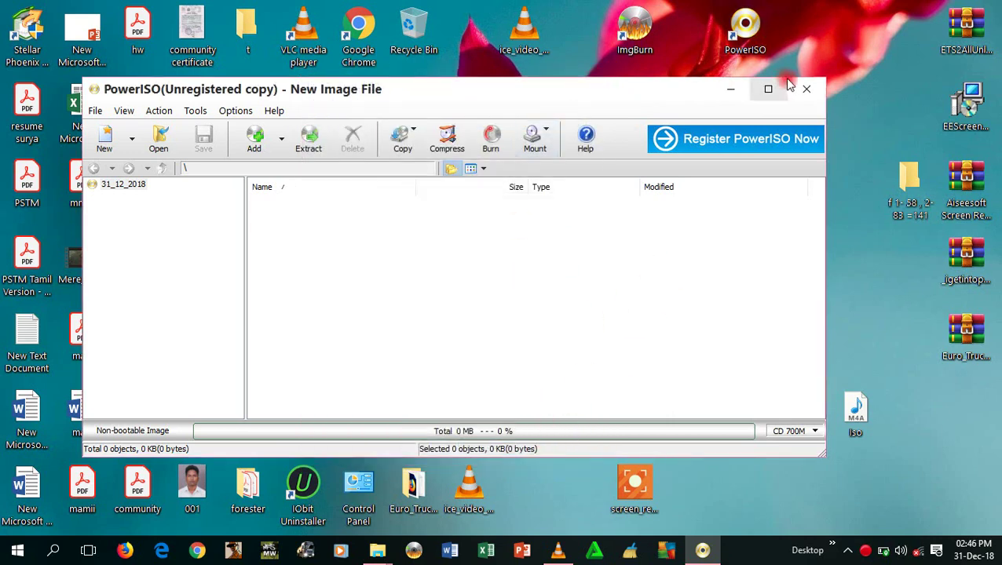
pyautogui.click(801, 84)
pyautogui.rightClick(731, 72)
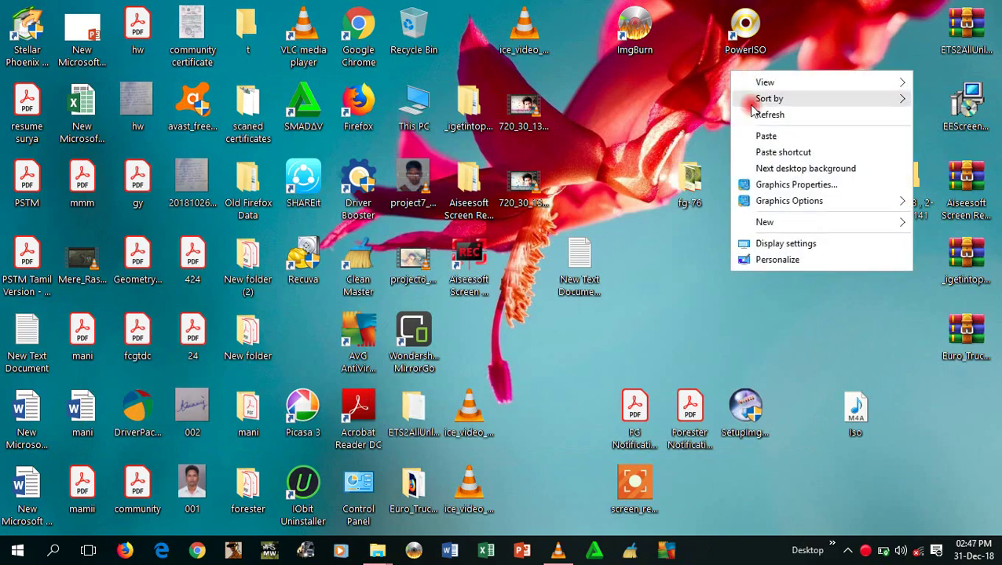
pyautogui.click(794, 118)
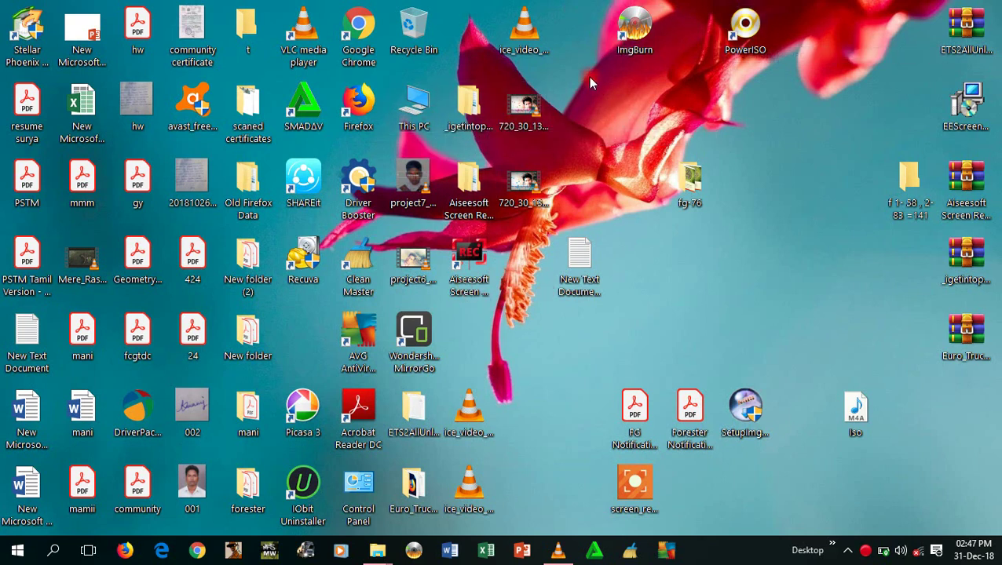
# Show the os 8.1 disc image in the os 8.1 folder on games & video song (F:), and minimize File Explorer
pyautogui.doubleClick(414, 102)
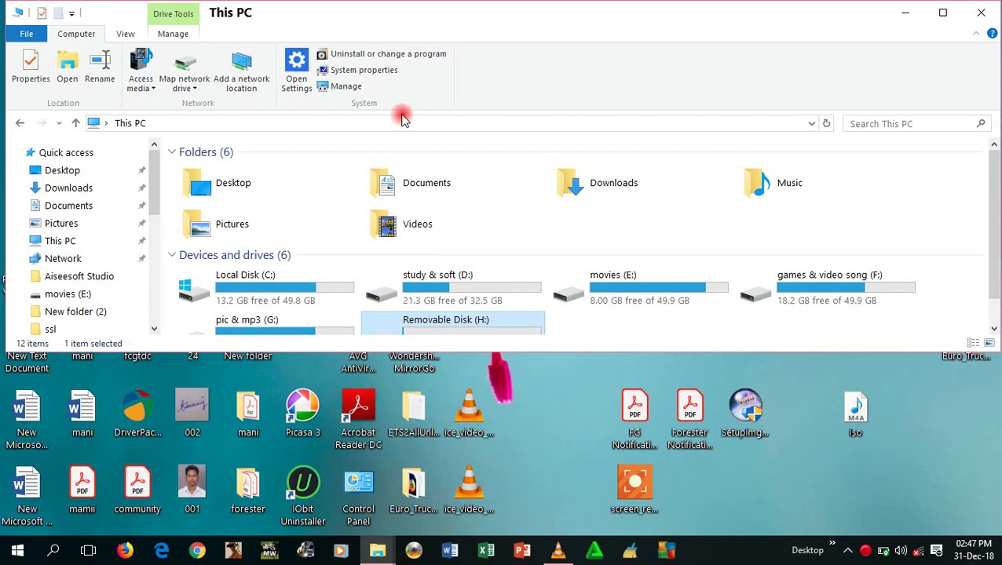
pyautogui.doubleClick(793, 271)
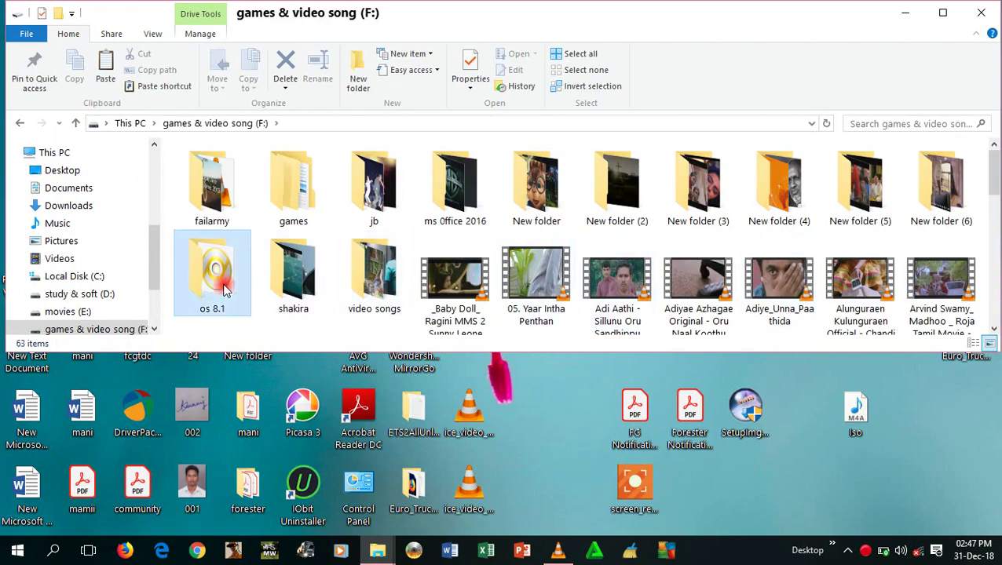
pyautogui.doubleClick(223, 291)
pyautogui.click(216, 222)
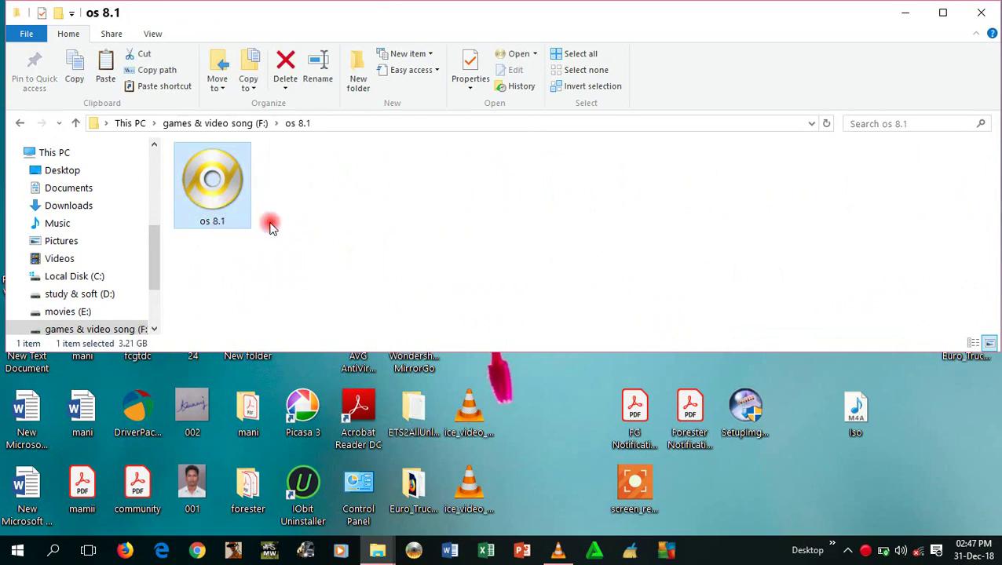
pyautogui.click(903, 15)
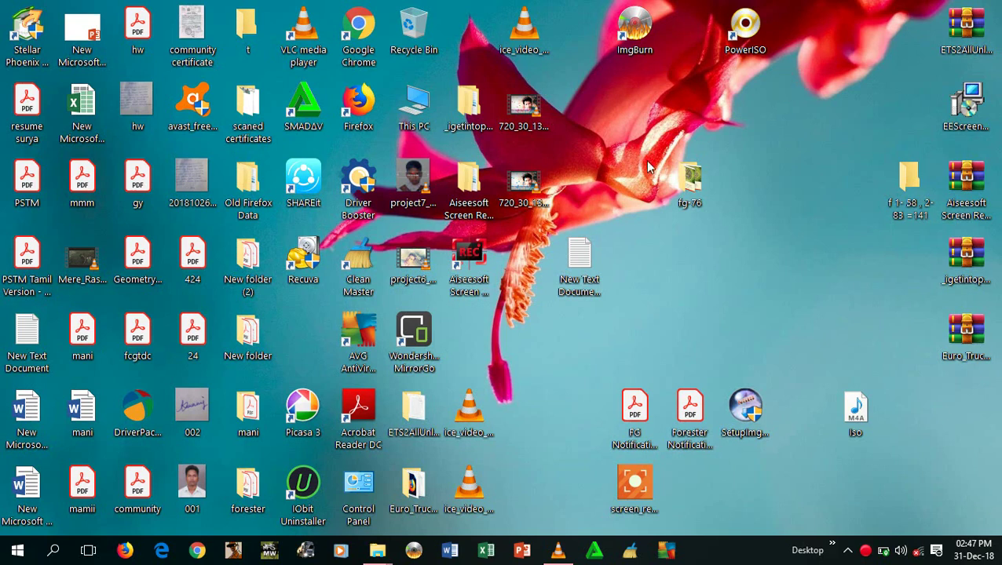
pyautogui.click(866, 550)
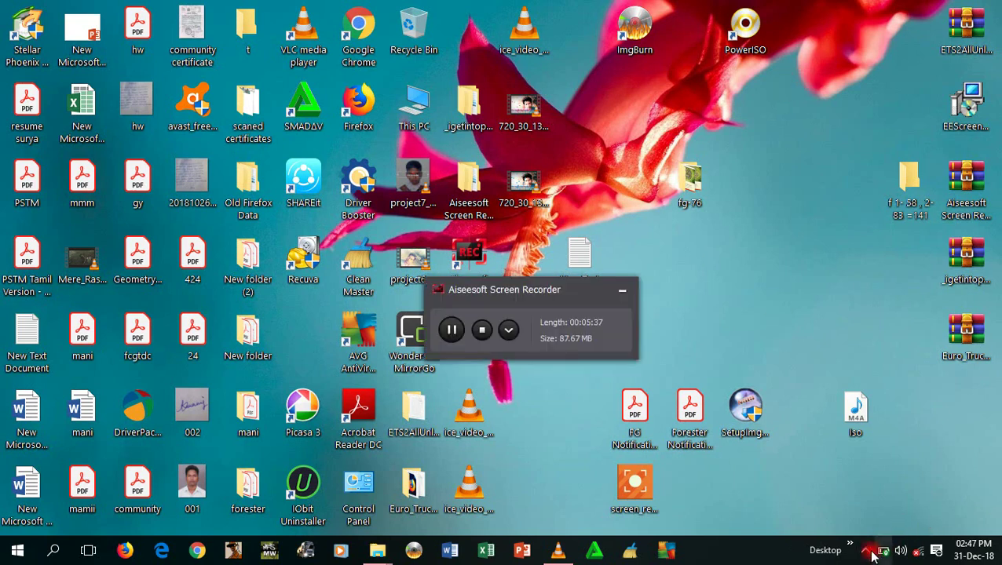